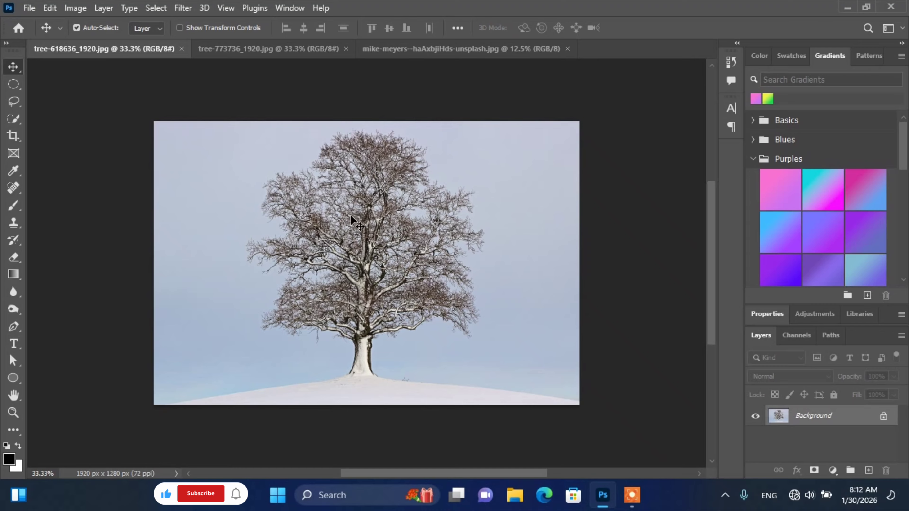
Compare the snowy tree photo with the green tree photo by switching between the two documents.
left_click(243, 49)
left_click(146, 54)
left_click(219, 50)
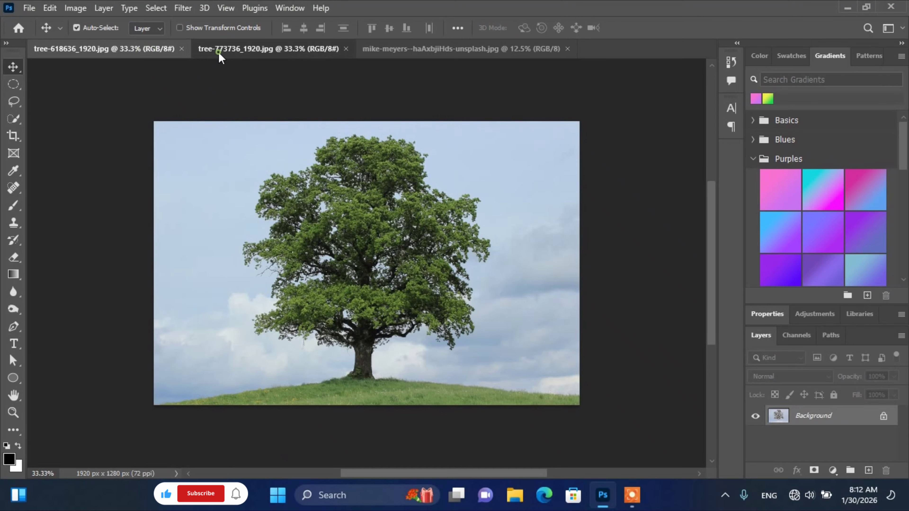
left_click(136, 50)
left_click(237, 49)
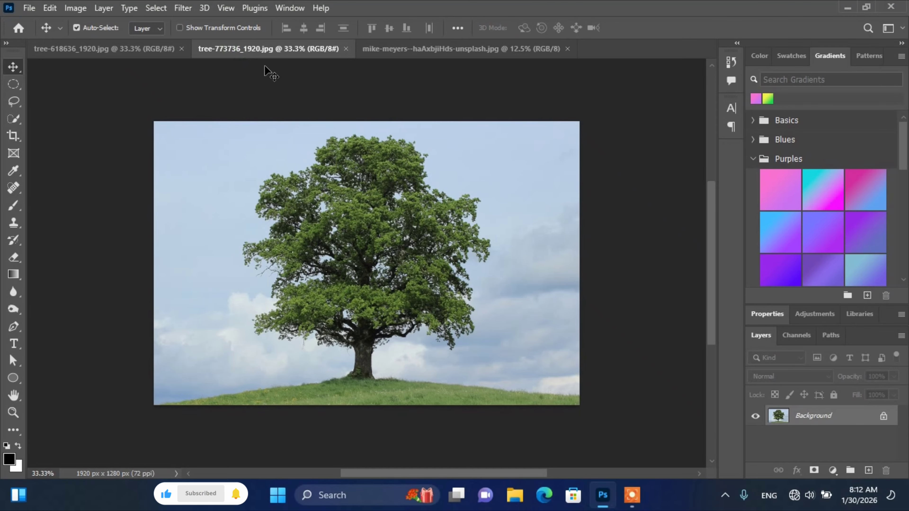
left_click(145, 45)
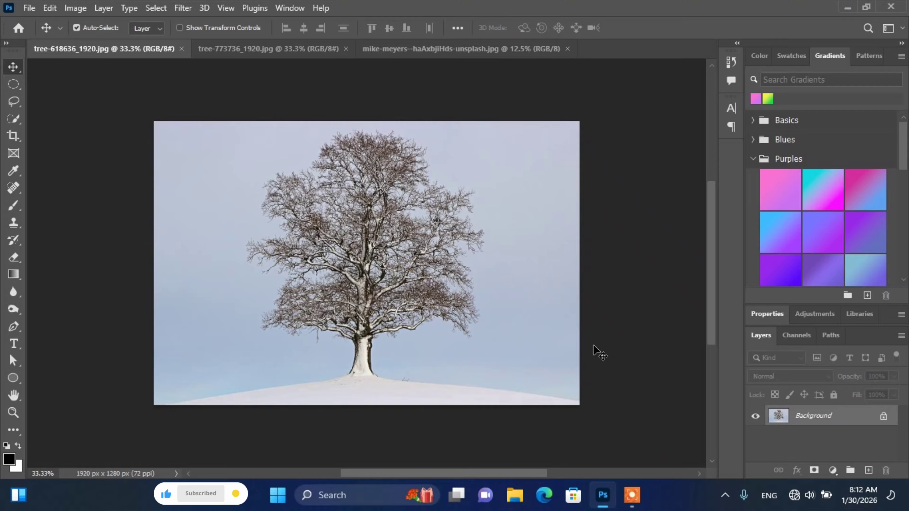
Unlock the snowy tree's background layer, copy it into the tree-773736_1920.jpg document and align it to cover the canvas.
left_click(883, 416)
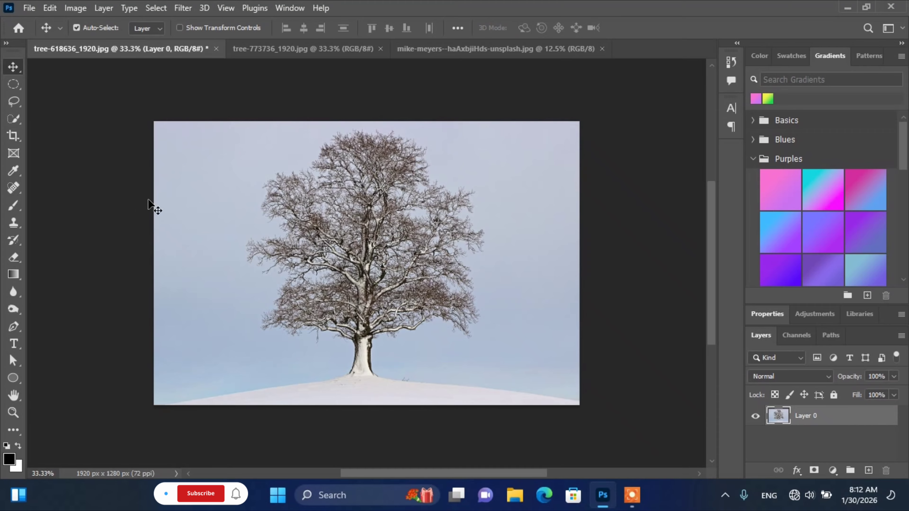
left_click_drag(374, 269, 349, 200)
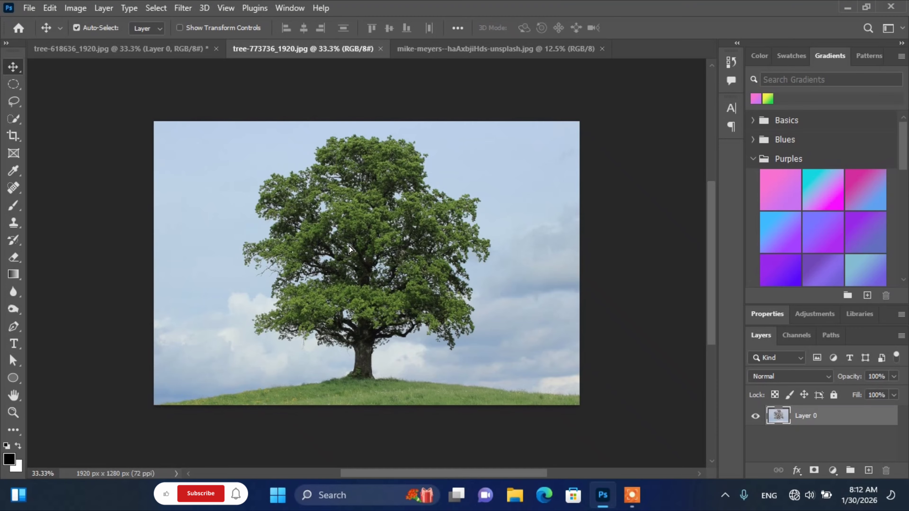
left_click_drag(349, 245, 369, 269)
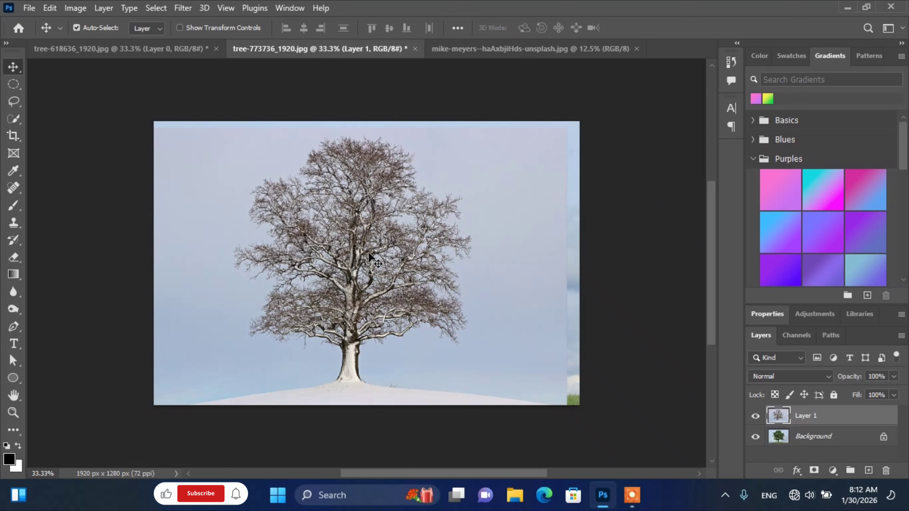
left_click_drag(378, 262, 395, 257)
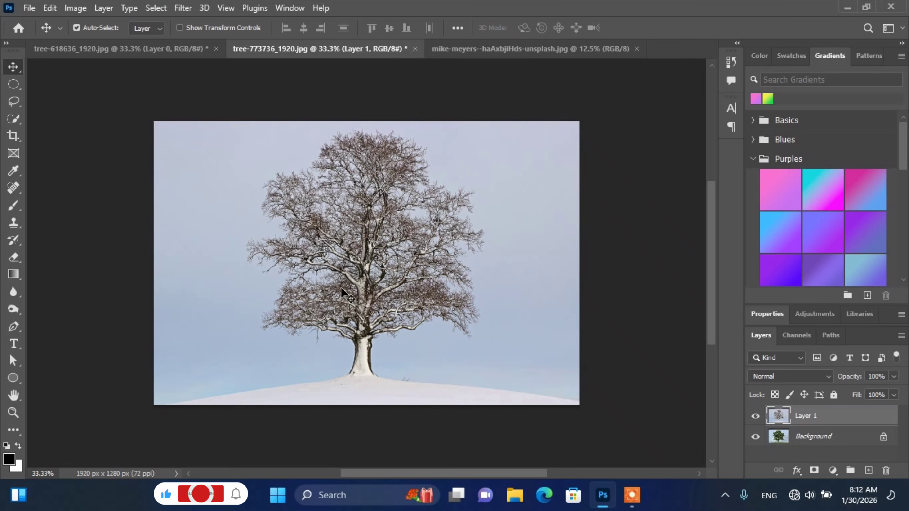
Mask the telephone photo with a Quick Selection of its yellow background, and close that document without saving.
left_click(516, 49)
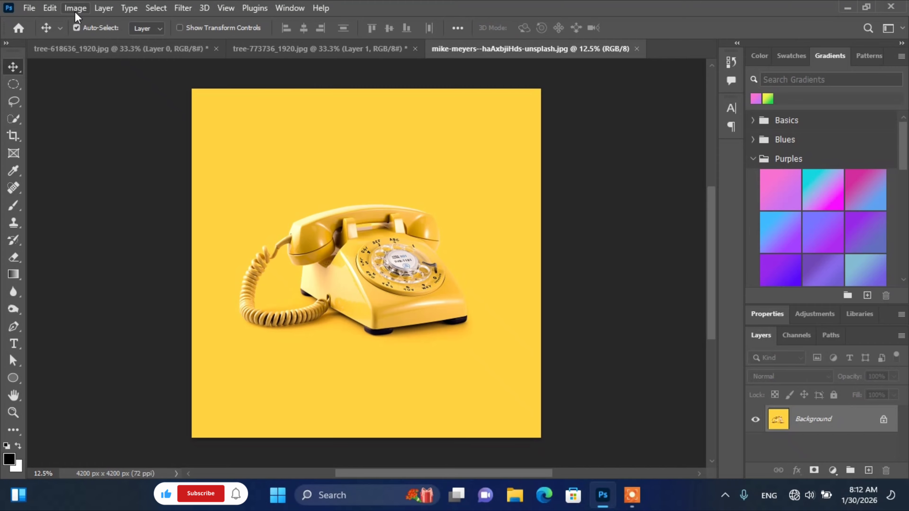
right_click(21, 115)
left_click(45, 128)
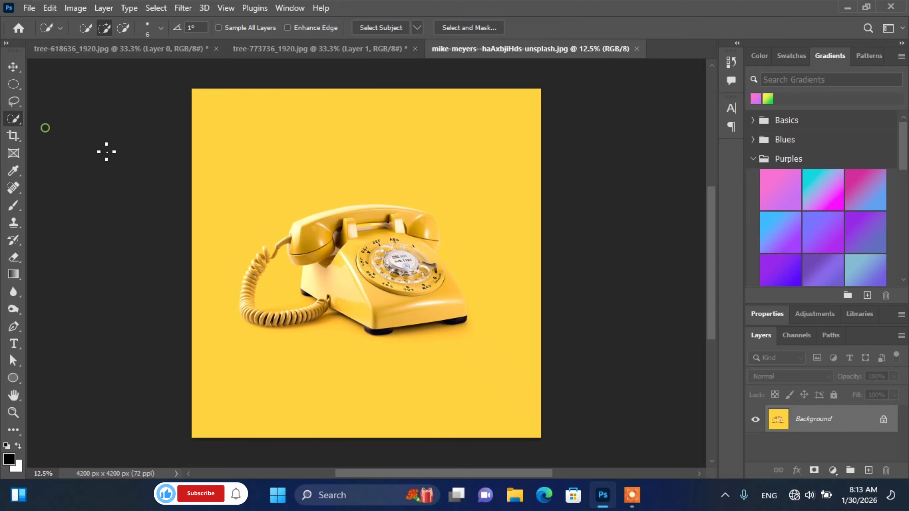
mouse_move(356, 158)
left_mouse_down()
mouse_move(264, 191)
mouse_move(341, 158)
mouse_move(399, 160)
mouse_move(439, 175)
mouse_move(467, 194)
mouse_move(497, 266)
mouse_move(502, 329)
mouse_move(469, 238)
left_mouse_up()
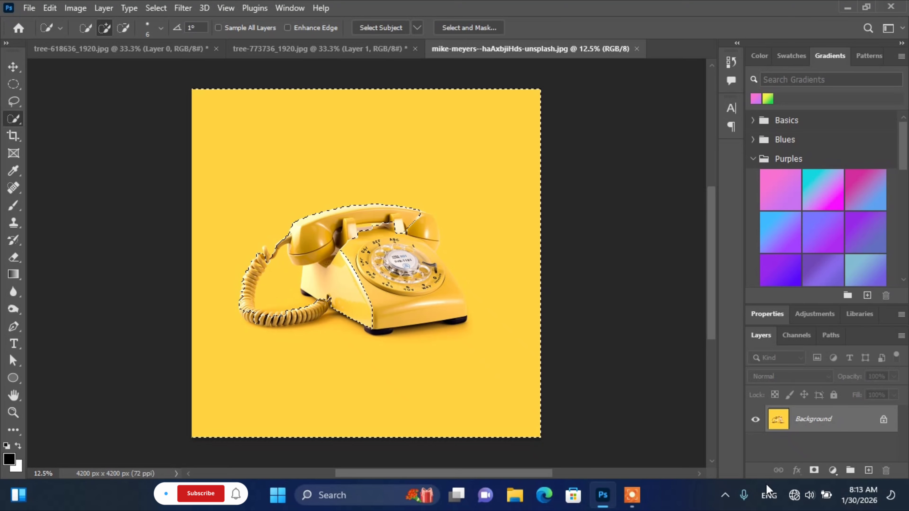
left_click(813, 471)
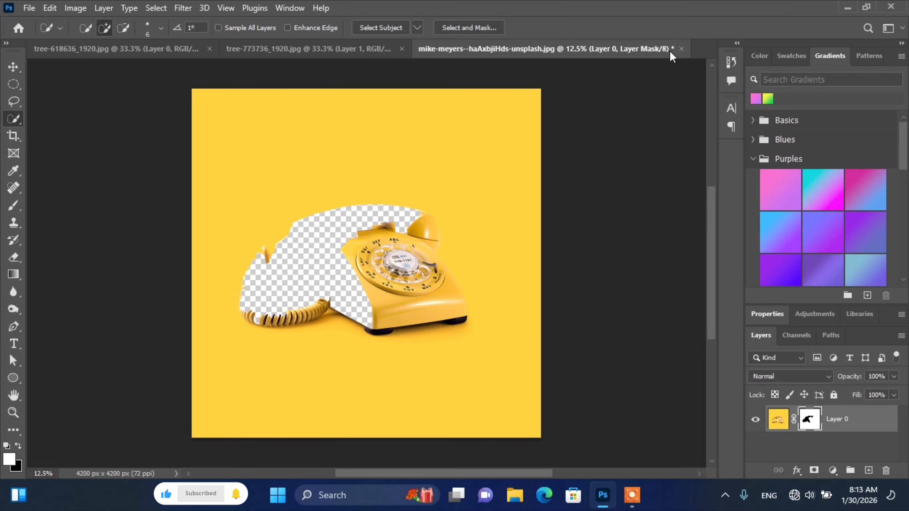
left_click(681, 48)
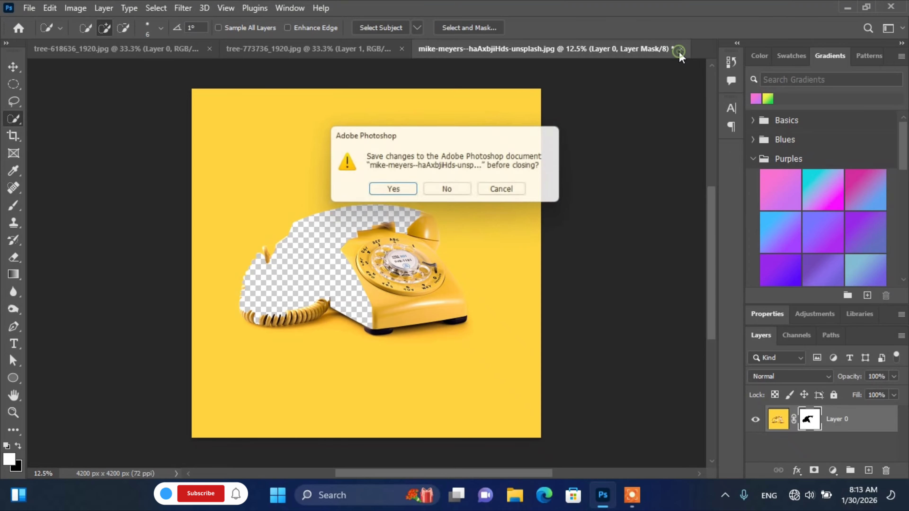
left_click(450, 193)
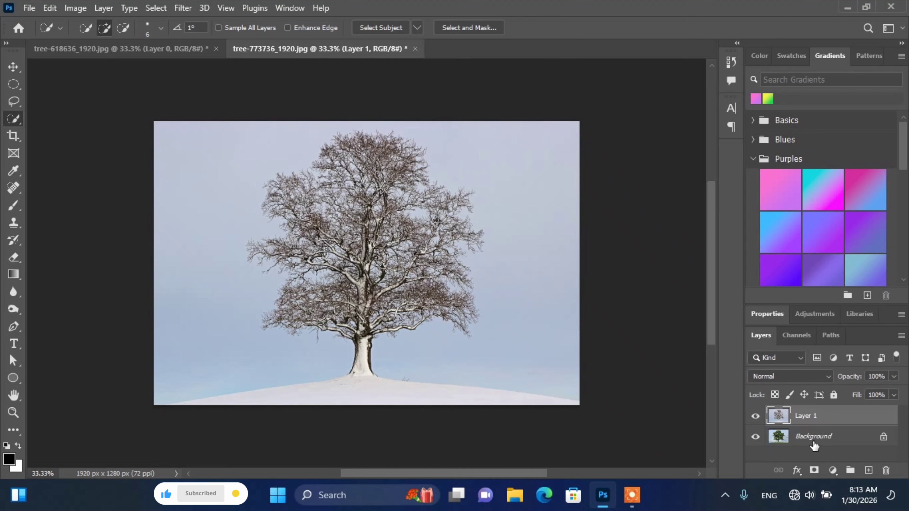
Add a white layer mask to Layer 1, the snowy tree, in the tree-773736_1920.jpg document.
left_click(806, 435)
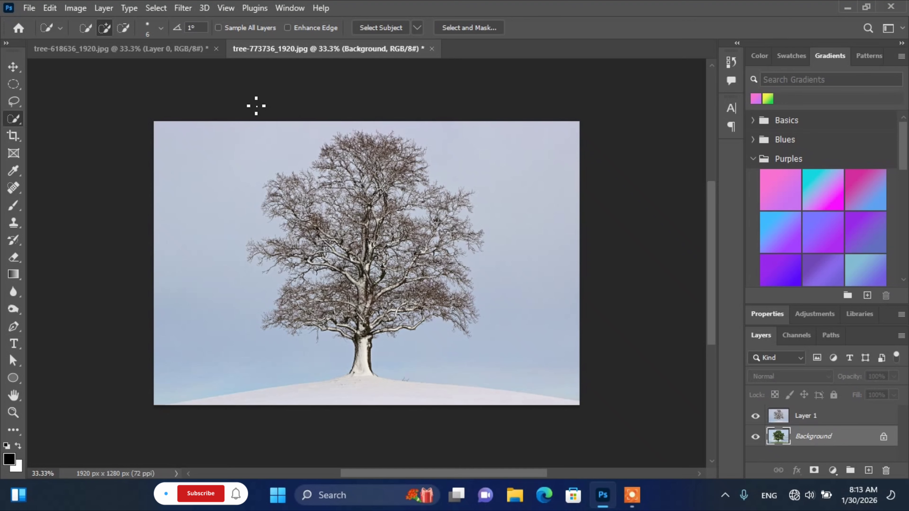
left_click(192, 50)
left_click(294, 52)
left_click(806, 415)
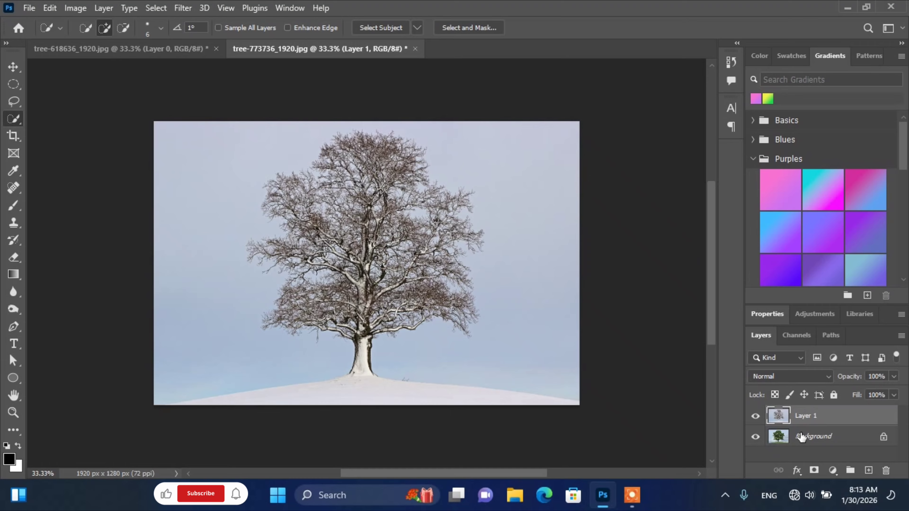
left_click(814, 470)
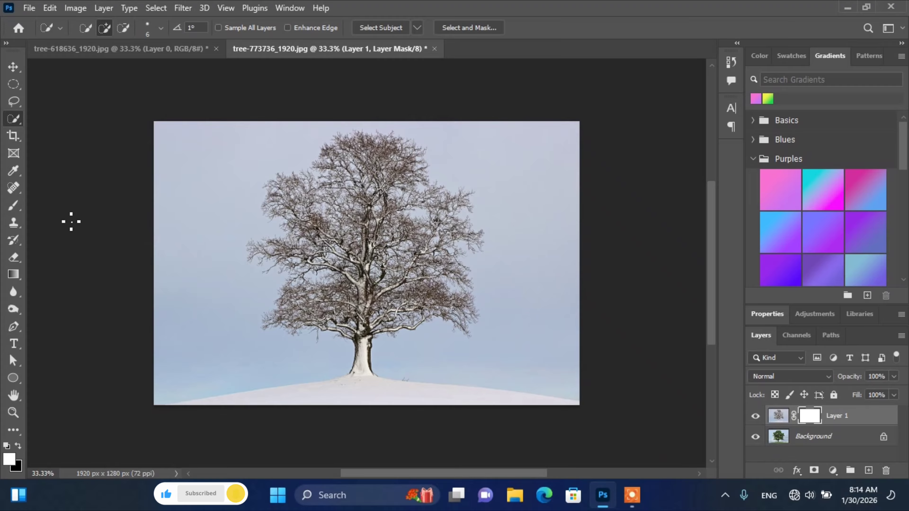
Activate the Brush tool and set its size to 100 px.
left_click(14, 207)
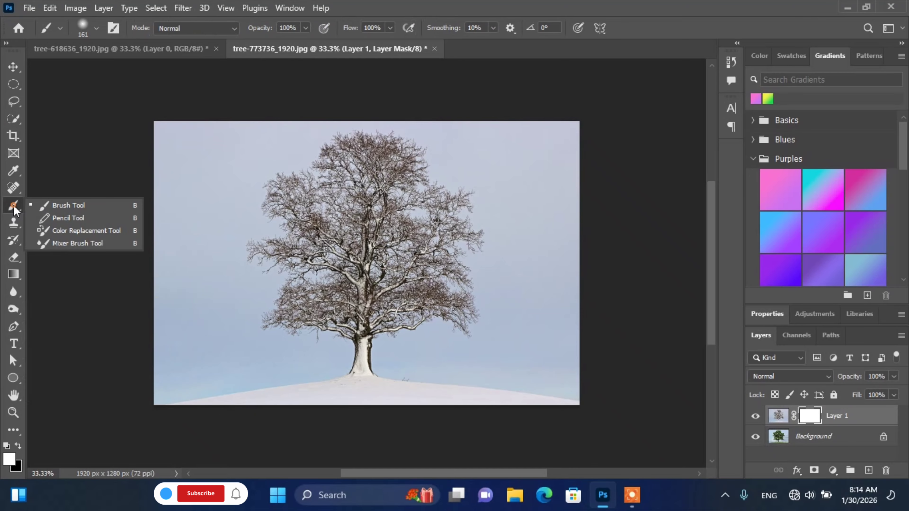
left_click(59, 206)
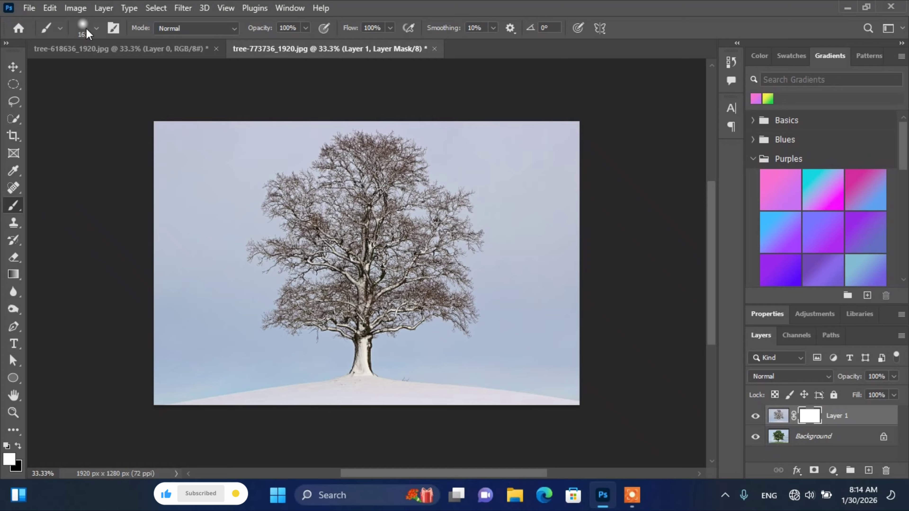
left_click(97, 28)
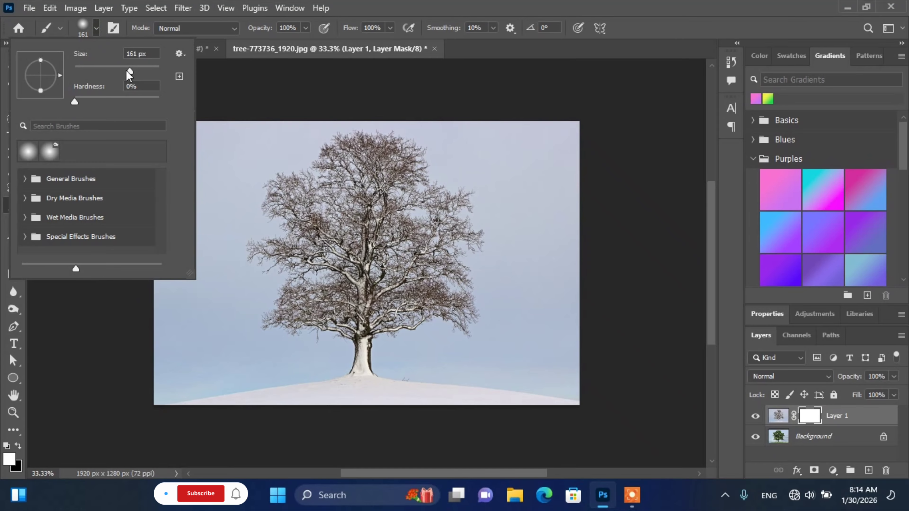
mouse_move(124, 74)
left_mouse_down()
mouse_move(107, 72)
mouse_move(116, 68)
left_mouse_up()
left_click(146, 54)
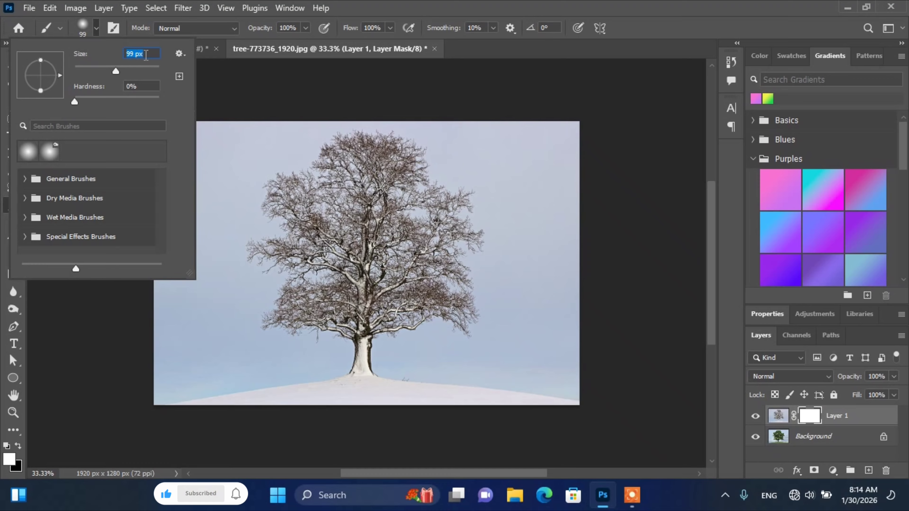
type("100px")
left_click(320, 121)
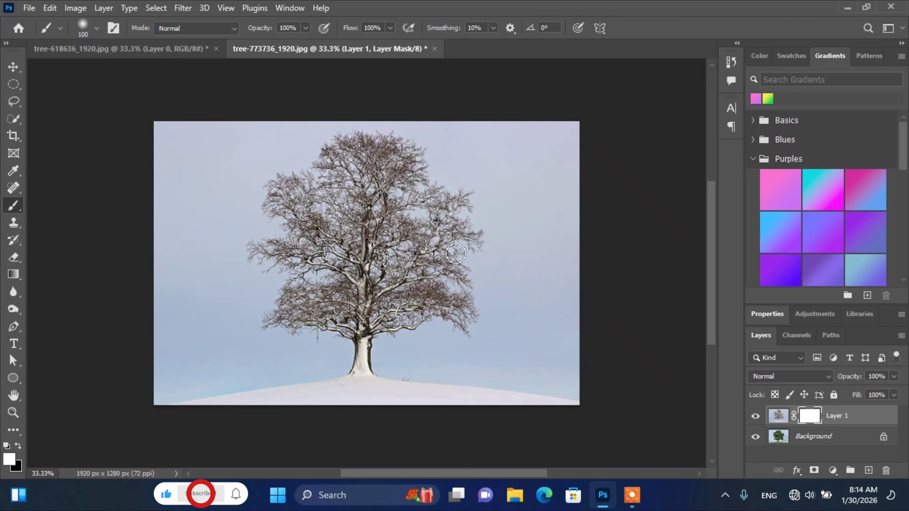
Set the brush size to 150 px.
left_click(96, 28)
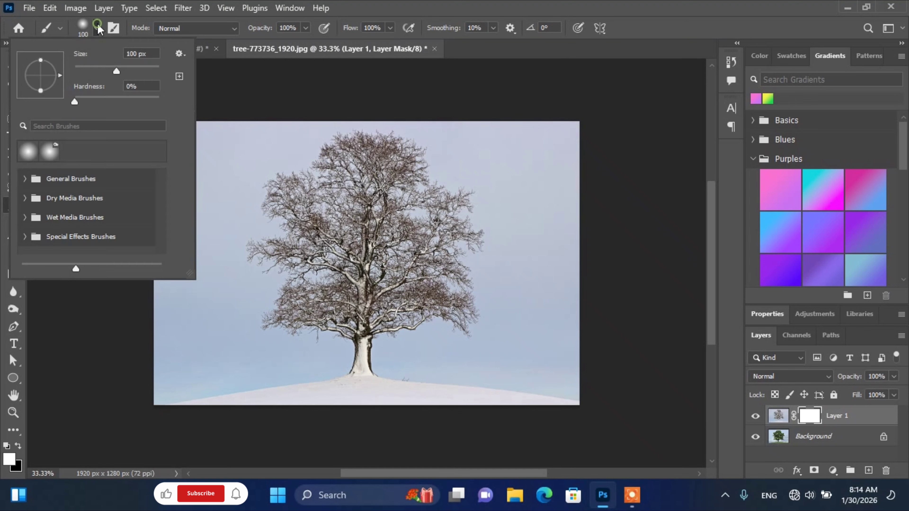
left_click(152, 53)
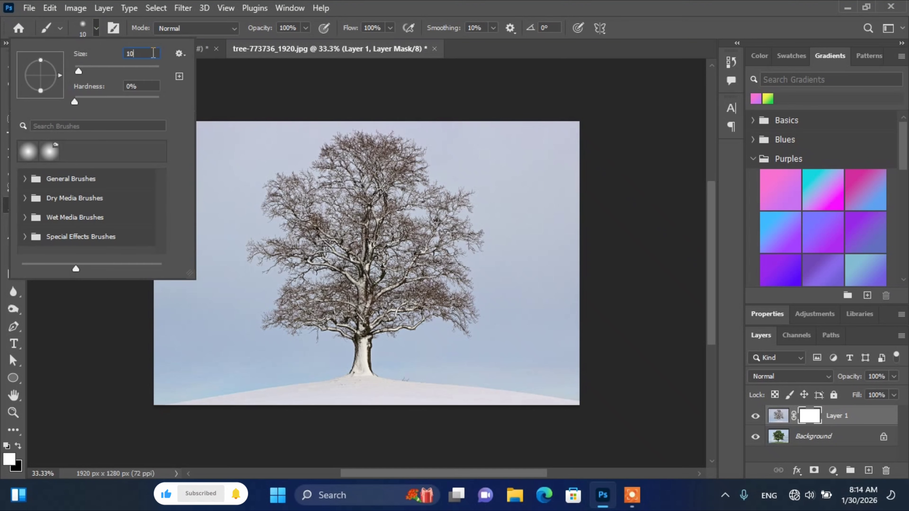
key("BackSpace")
key("BackSpace")
type("50")
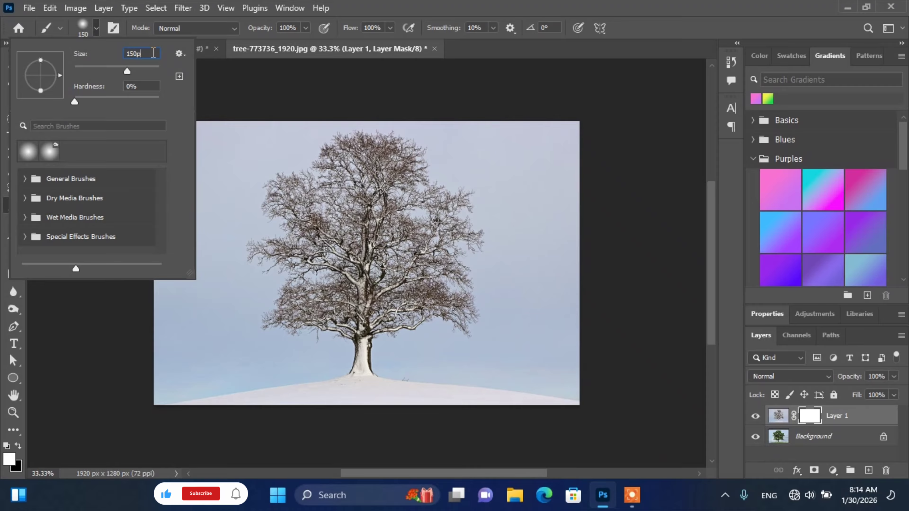
key("Return")
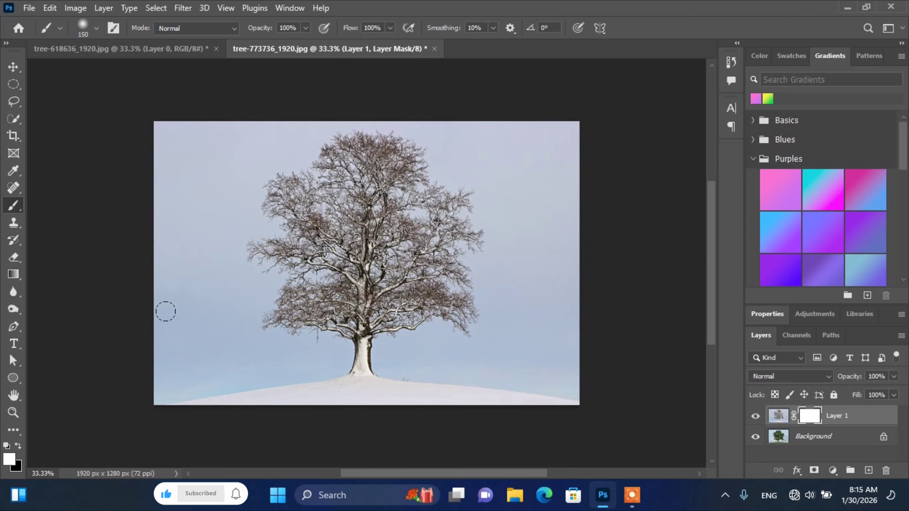
Paint black on Layer 1's mask across the tree's crown to reveal the green leaves from the layer below.
left_click(19, 447)
mouse_move(467, 236)
left_mouse_down()
mouse_move(448, 251)
mouse_move(448, 203)
mouse_move(465, 214)
mouse_move(454, 204)
mouse_move(455, 265)
mouse_move(454, 214)
left_mouse_up()
mouse_move(408, 158)
left_mouse_down()
mouse_move(377, 136)
mouse_move(320, 159)
mouse_move(290, 191)
mouse_move(278, 182)
mouse_move(271, 208)
mouse_move(286, 198)
mouse_move(287, 262)
mouse_move(251, 246)
mouse_move(263, 246)
mouse_move(281, 290)
mouse_move(290, 289)
mouse_move(283, 313)
mouse_move(318, 292)
mouse_move(309, 249)
mouse_move(331, 199)
mouse_move(362, 188)
mouse_move(323, 188)
mouse_move(364, 177)
mouse_move(370, 191)
mouse_move(393, 181)
mouse_move(444, 221)
mouse_move(435, 273)
mouse_move(459, 308)
mouse_move(371, 233)
mouse_move(340, 230)
mouse_move(412, 217)
mouse_move(393, 284)
mouse_move(344, 290)
mouse_move(313, 212)
mouse_move(319, 266)
mouse_move(300, 300)
left_mouse_up()
left_click(344, 290)
left_click(317, 215)
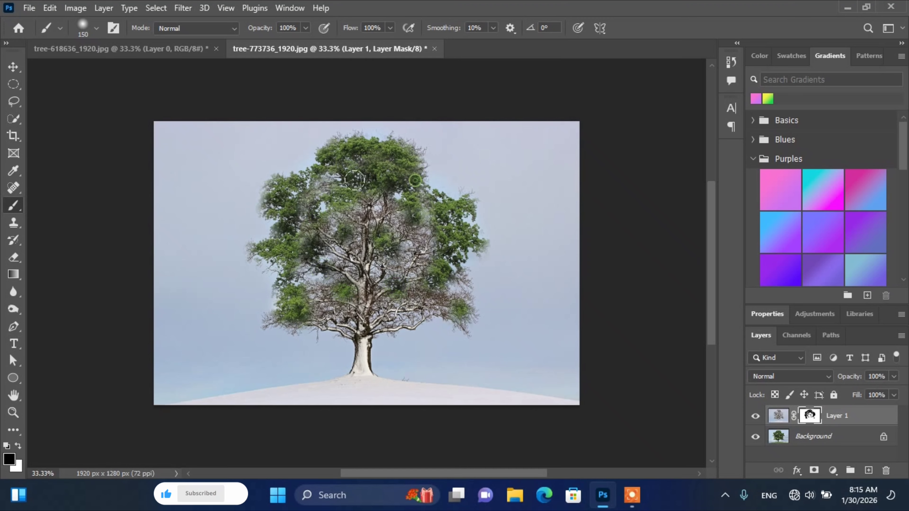
left_click(412, 265)
left_click(407, 229)
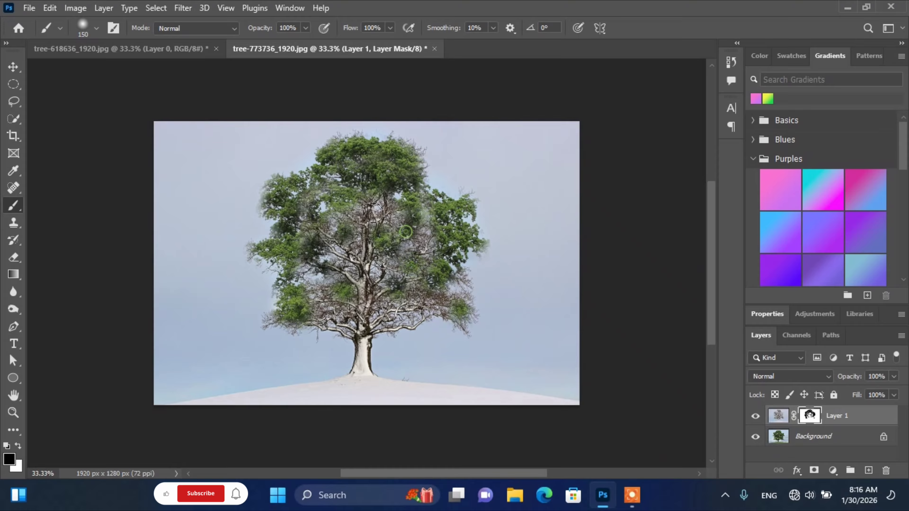
left_click(376, 216)
left_click(327, 228)
left_click(324, 274)
left_click(310, 283)
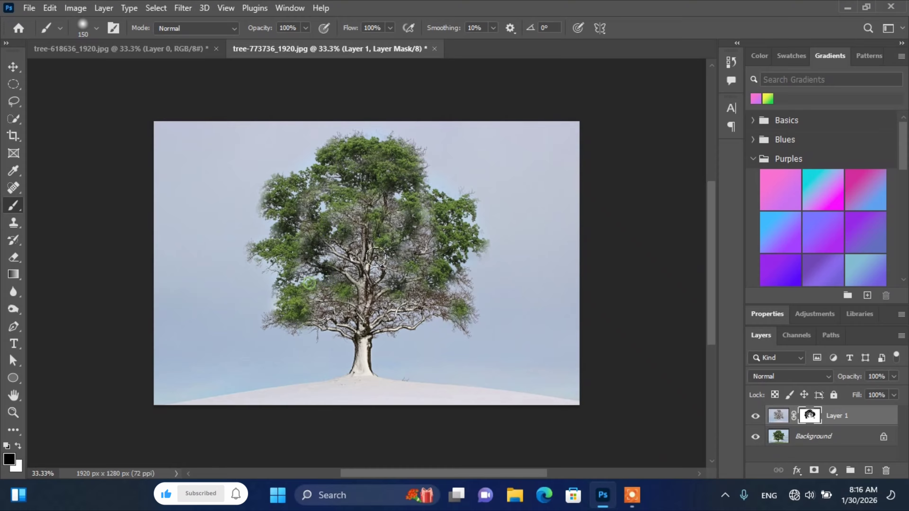
left_click(391, 283)
left_click(449, 298)
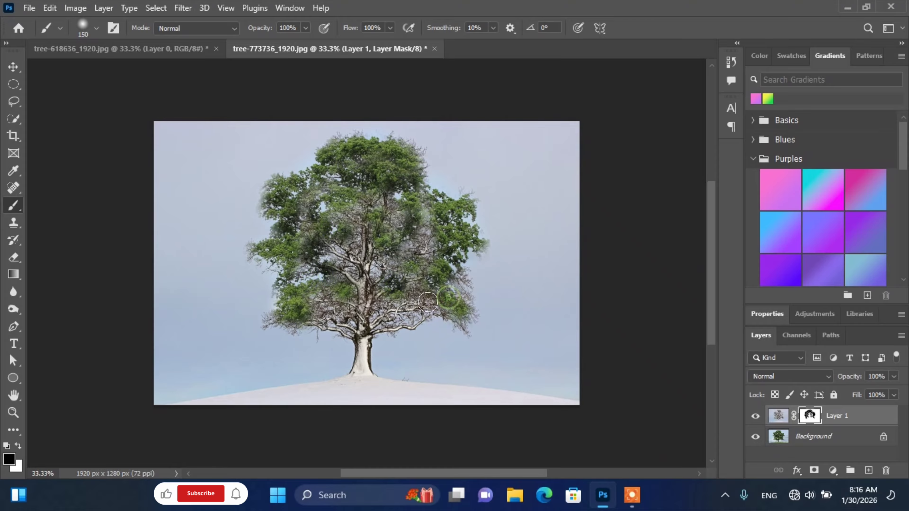
left_click(431, 305)
left_click(420, 227)
left_click(380, 212)
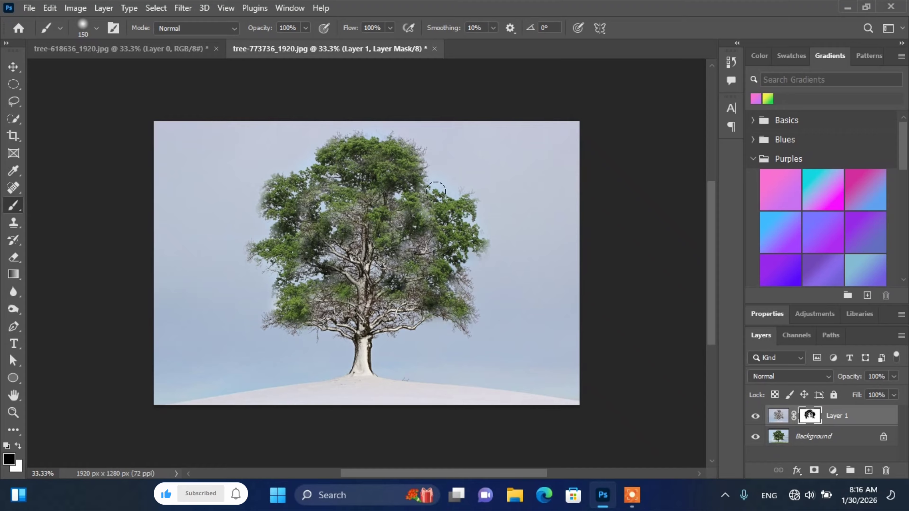
left_click(423, 150)
left_click(400, 141)
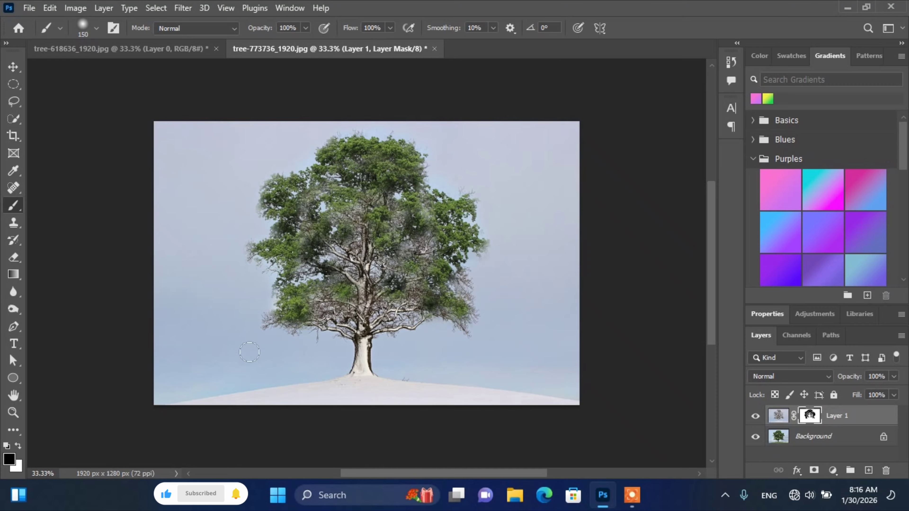
Paint white on Layer 1's mask over the tree's crown and trunk to bring back the snowy branches.
left_click(18, 446)
mouse_move(296, 305)
left_mouse_down()
mouse_move(279, 312)
mouse_move(279, 298)
mouse_move(323, 311)
mouse_move(293, 281)
mouse_move(350, 307)
mouse_move(333, 262)
mouse_move(333, 283)
mouse_move(286, 225)
mouse_move(318, 201)
mouse_move(306, 240)
mouse_move(317, 268)
mouse_move(275, 159)
mouse_move(308, 195)
mouse_move(318, 179)
mouse_move(279, 178)
mouse_move(264, 189)
mouse_move(306, 197)
mouse_move(419, 164)
mouse_move(387, 164)
mouse_move(373, 144)
mouse_move(349, 141)
mouse_move(422, 145)
mouse_move(446, 167)
mouse_move(353, 175)
mouse_move(400, 199)
mouse_move(474, 202)
mouse_move(473, 248)
mouse_move(500, 223)
mouse_move(472, 202)
mouse_move(418, 194)
mouse_move(449, 303)
mouse_move(433, 277)
mouse_move(405, 299)
mouse_move(461, 274)
mouse_move(375, 252)
mouse_move(467, 317)
left_mouse_up()
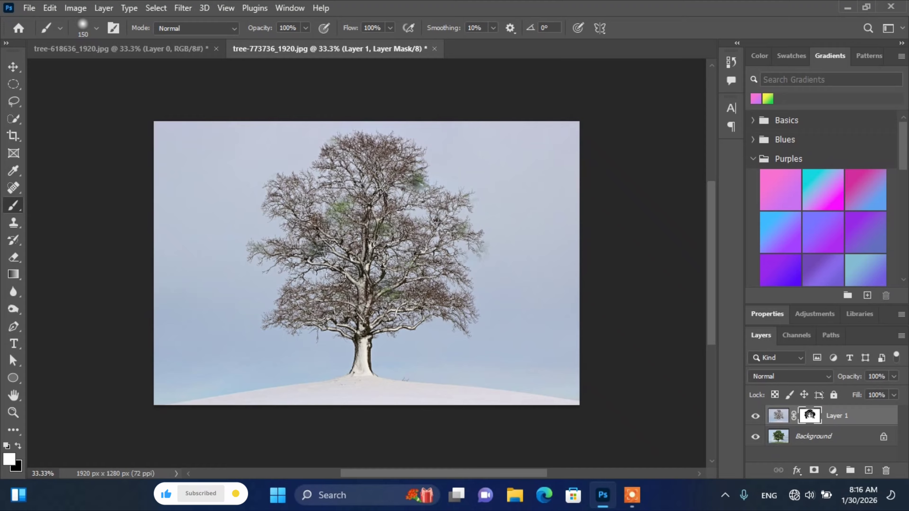
left_click_drag(336, 275, 358, 302)
mouse_move(337, 177)
left_mouse_down()
mouse_move(361, 185)
mouse_move(334, 212)
left_mouse_up()
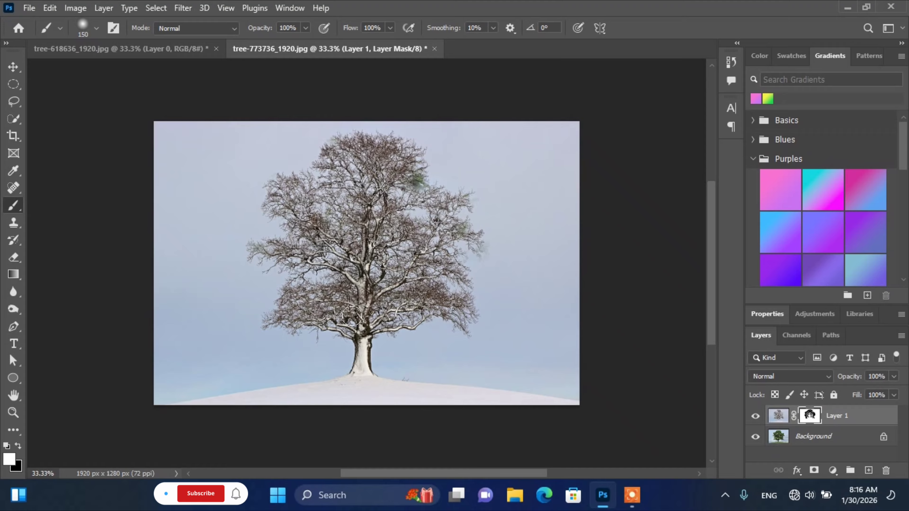
mouse_move(358, 345)
left_mouse_down()
mouse_move(390, 203)
mouse_move(410, 184)
mouse_move(376, 145)
left_mouse_up()
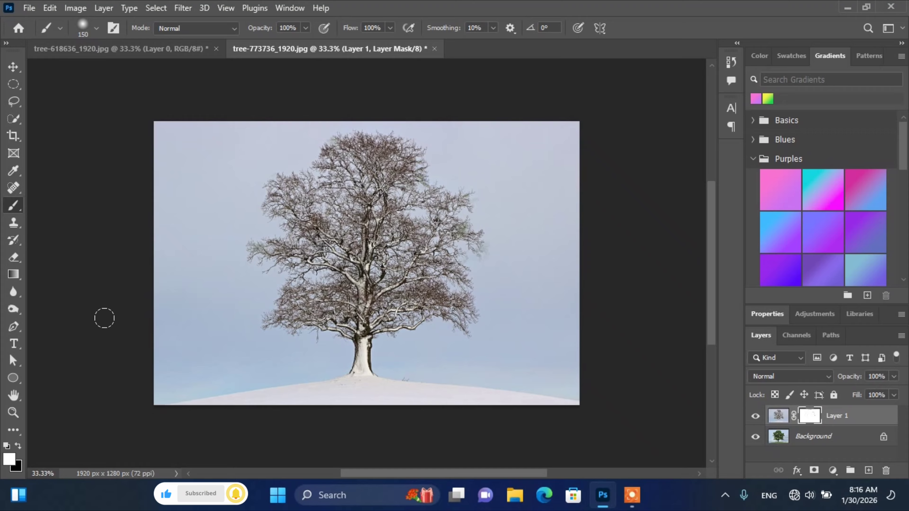
Make black the foreground colour, try a zigzag stroke across the tree's crown on Layer 1's mask, and remove that stroke.
left_click(18, 446)
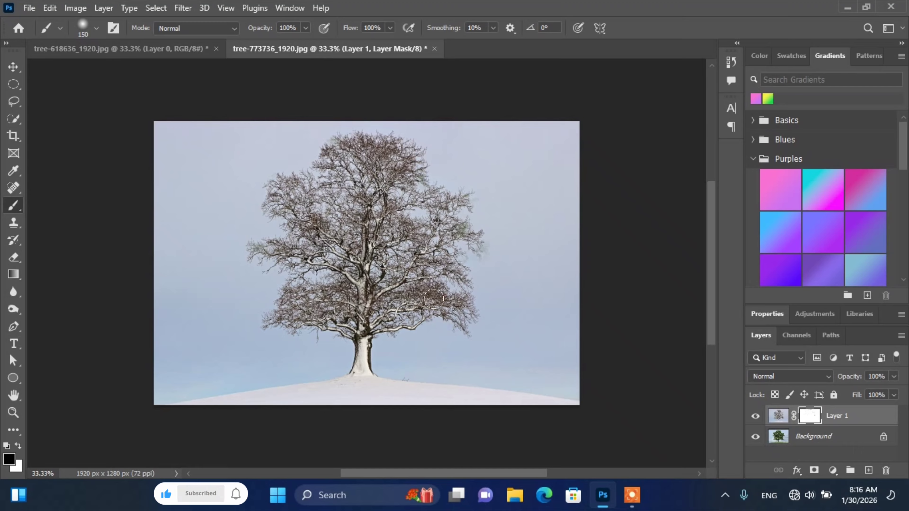
mouse_move(433, 299)
left_mouse_down()
mouse_move(426, 264)
mouse_move(383, 195)
mouse_move(339, 267)
mouse_move(315, 230)
mouse_move(293, 218)
mouse_move(272, 258)
mouse_move(288, 264)
mouse_move(245, 284)
mouse_move(332, 230)
left_mouse_up()
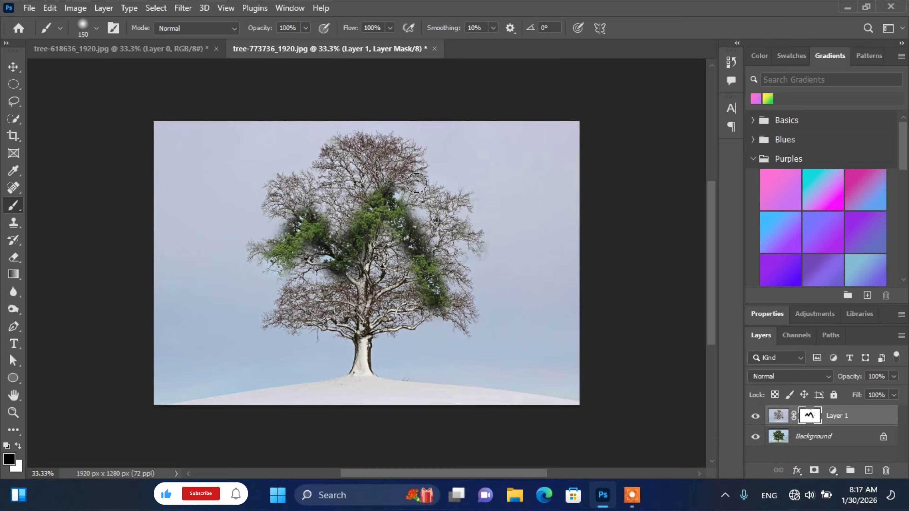
key("ctrl+BackSpace")
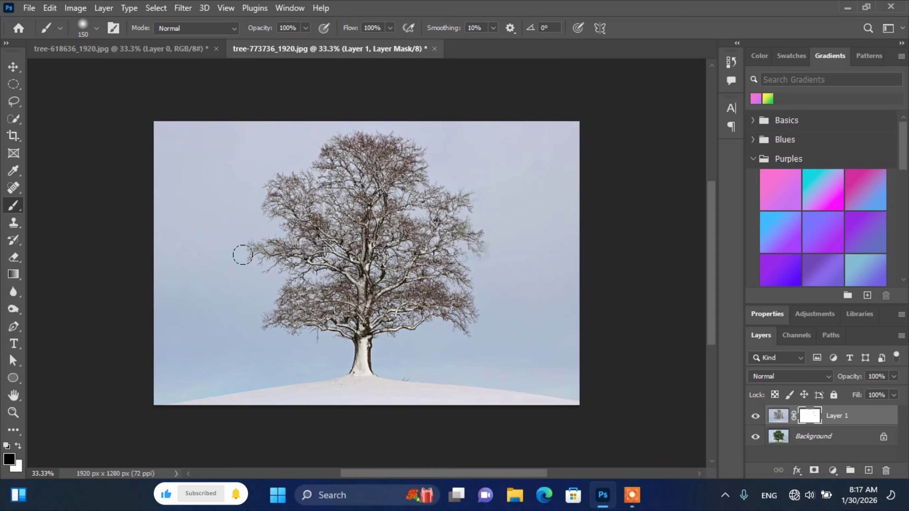
Paint a black S shape over the middle of the tree on Layer 1's mask with a 78 px brush at 13% hardness.
left_click(97, 28)
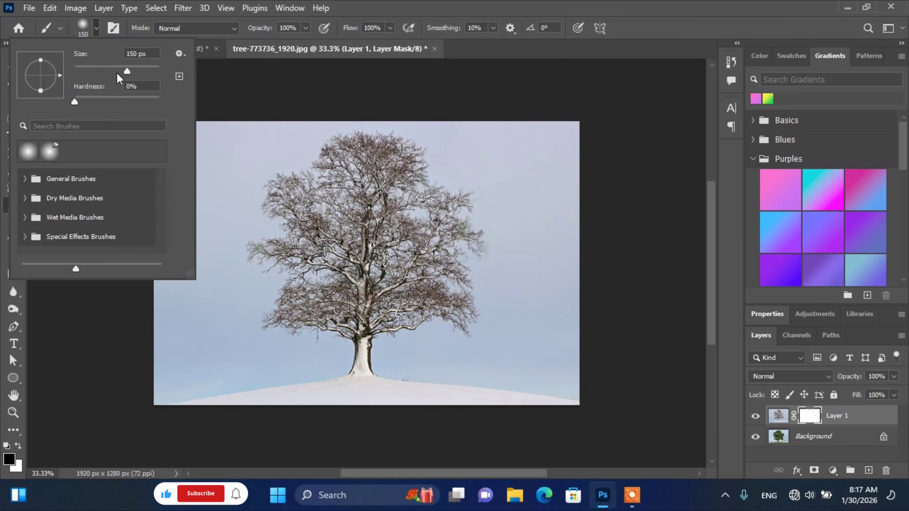
left_click_drag(117, 74, 108, 75)
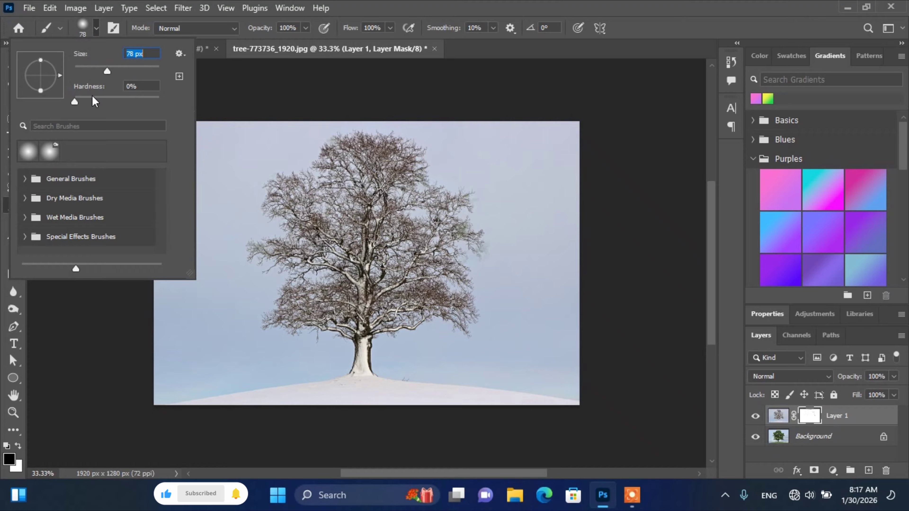
left_click_drag(76, 102, 86, 102)
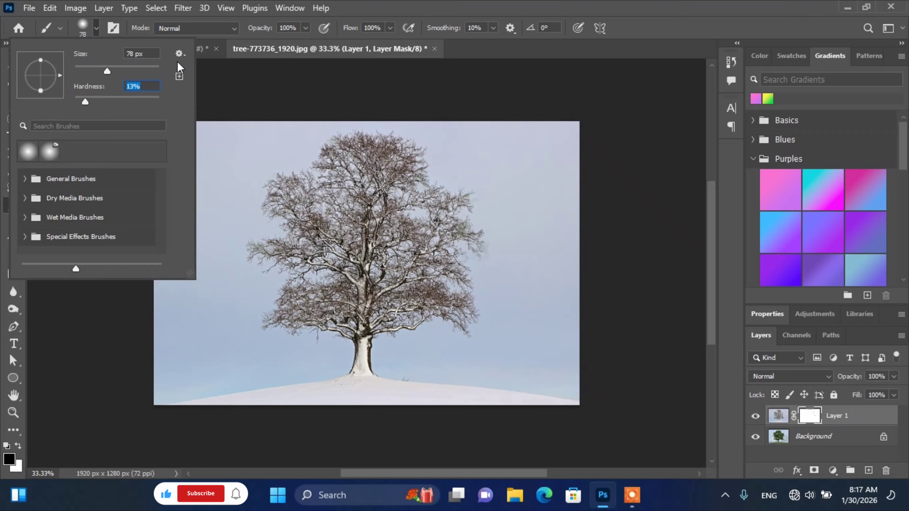
left_click(96, 28)
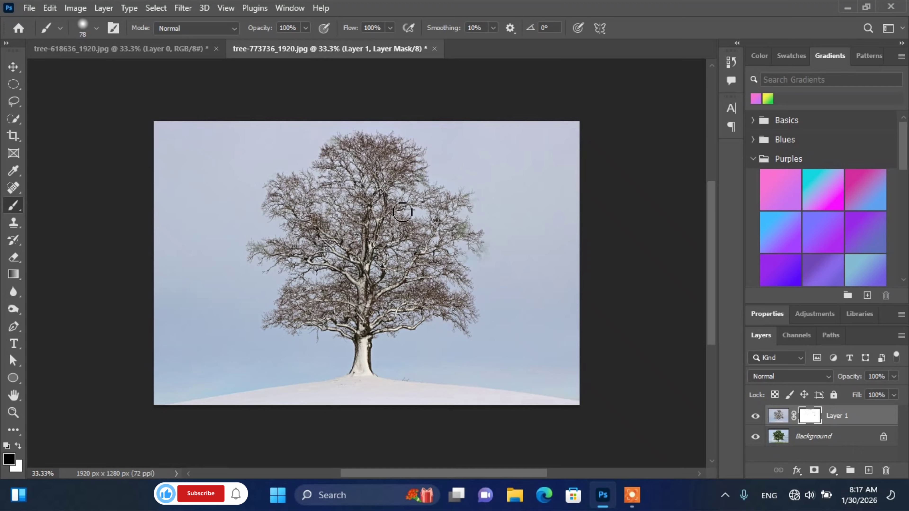
mouse_move(412, 195)
left_mouse_down()
mouse_move(356, 184)
mouse_move(344, 253)
mouse_move(407, 294)
mouse_move(357, 309)
mouse_move(340, 296)
left_mouse_up()
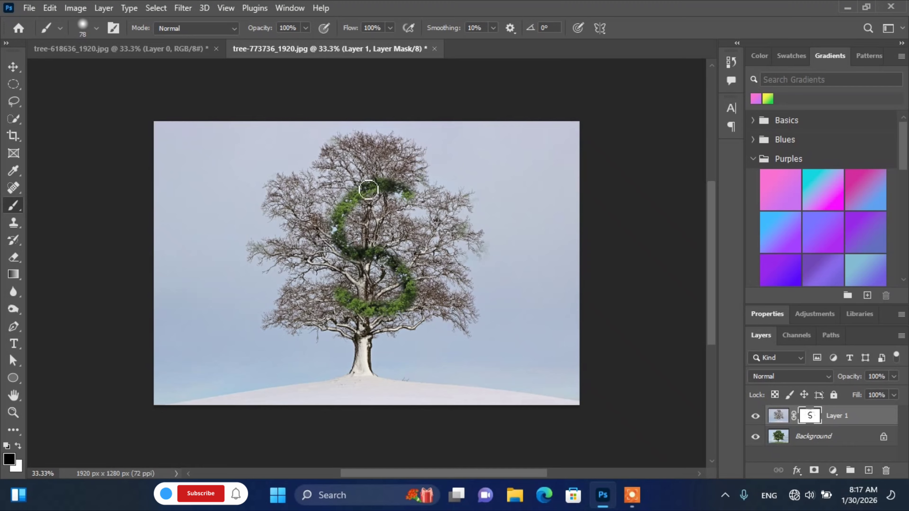